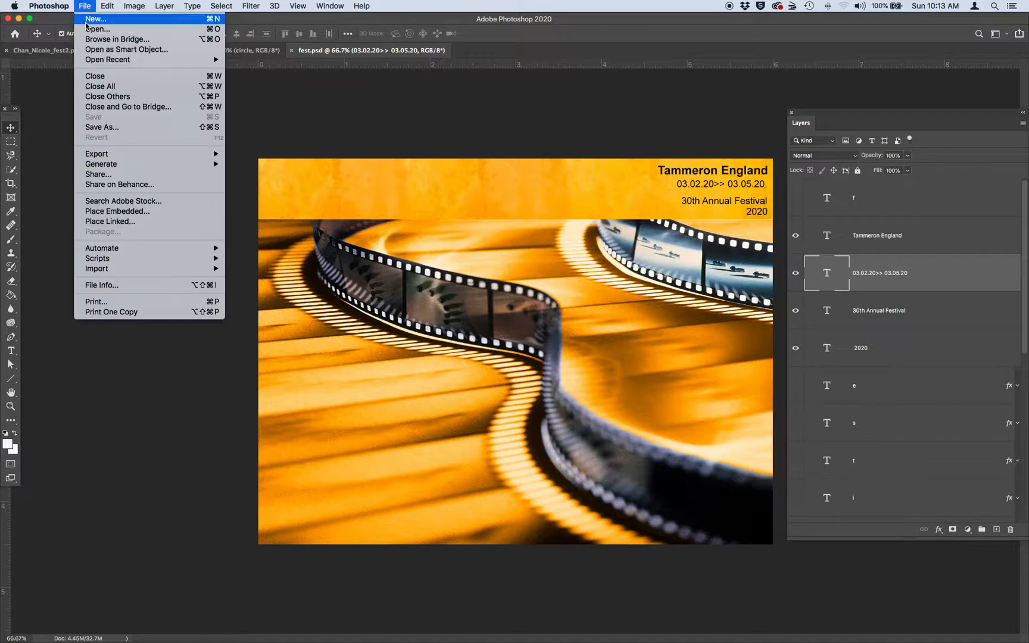
# - Open fest.psd from the FilmFest_layers2020 folder
pyautogui.click(87, 34)
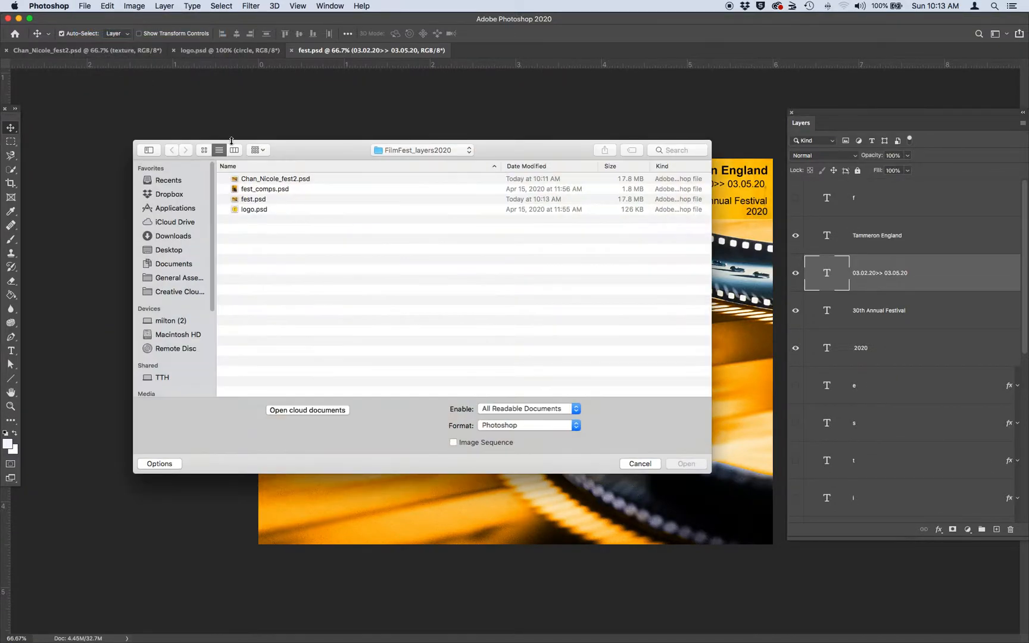
pyautogui.click(249, 200)
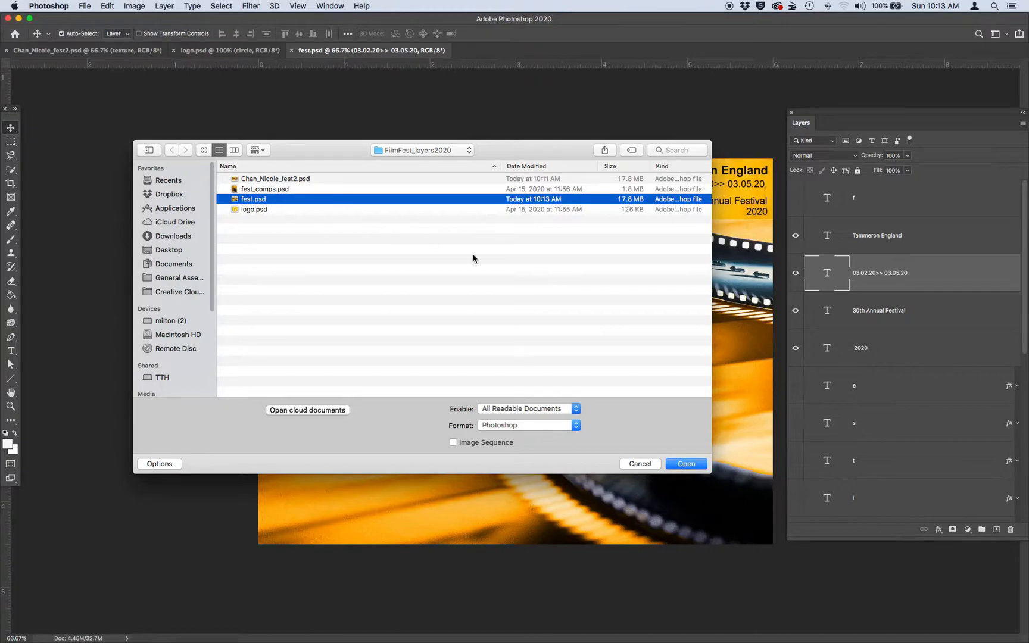
pyautogui.click(685, 463)
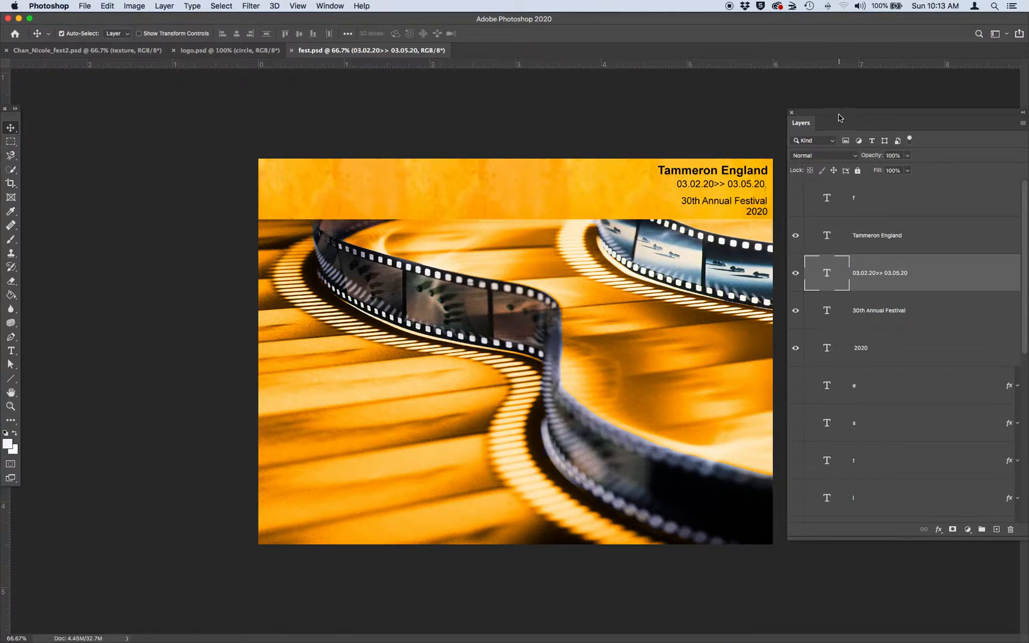
# - Add a new empty layer directly above the bold name text layer and name it "corner square"
pyautogui.moveTo(838, 115); pyautogui.dragTo(809, 111)
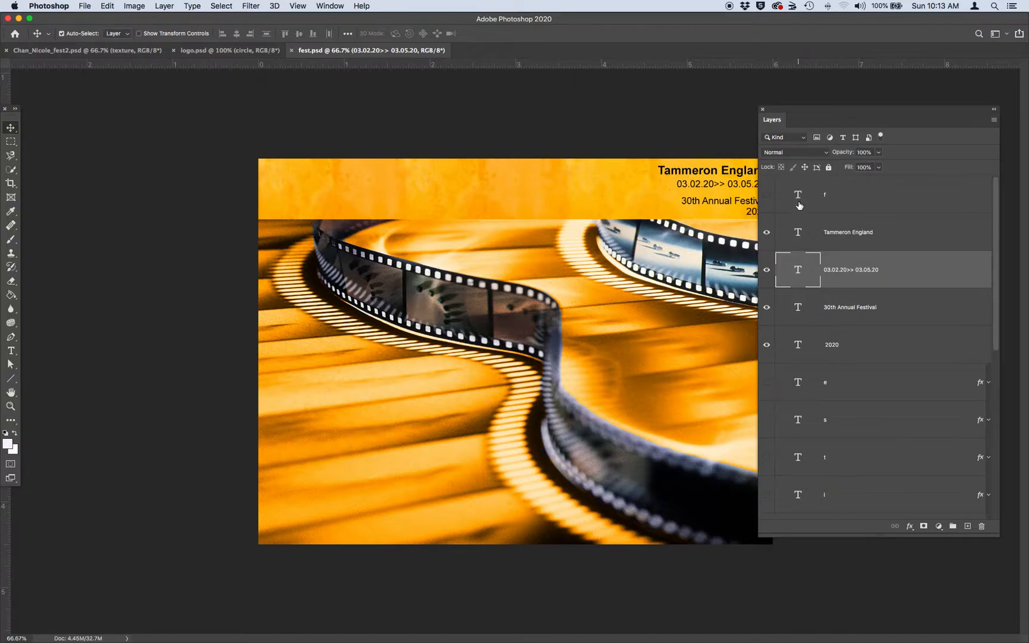
pyautogui.scroll(-3, 886, 314)
pyautogui.scroll(-6, 884, 314)
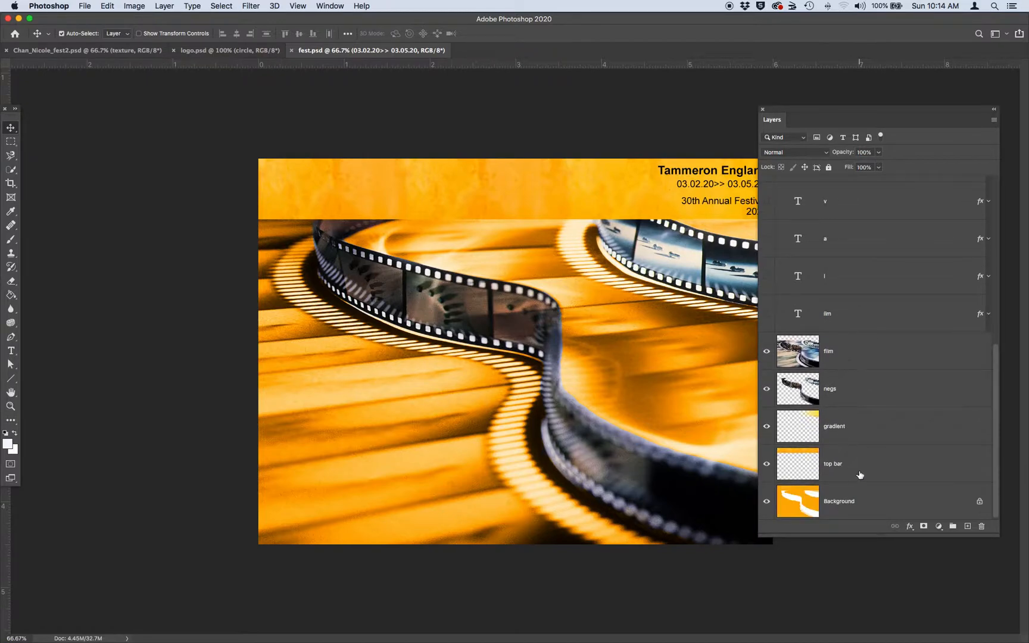
pyautogui.moveTo(999, 352); pyautogui.dragTo(994, 191)
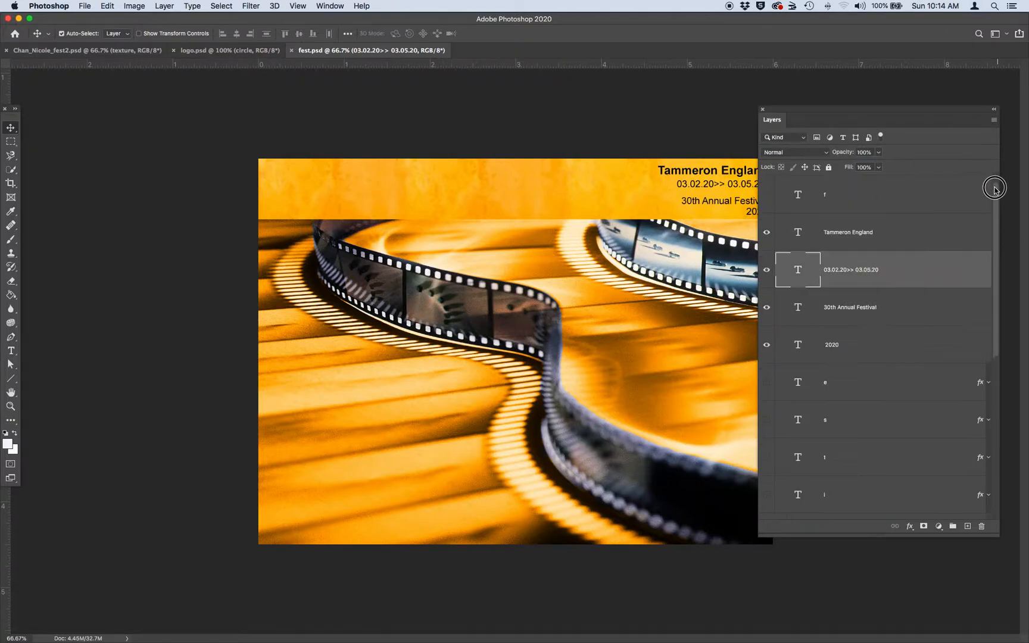
pyautogui.click(874, 238)
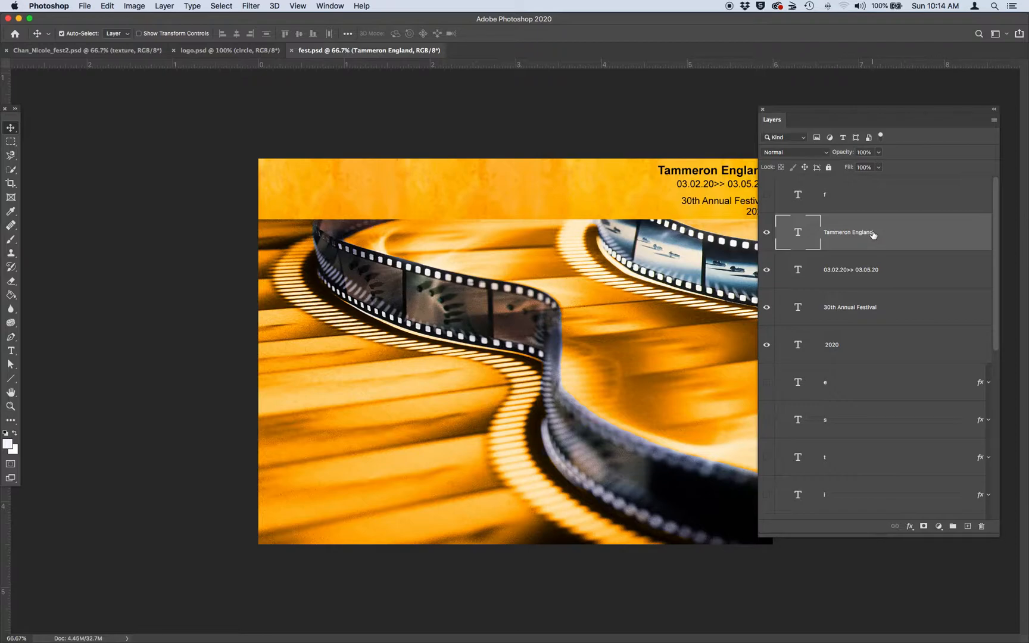
pyautogui.click(967, 526)
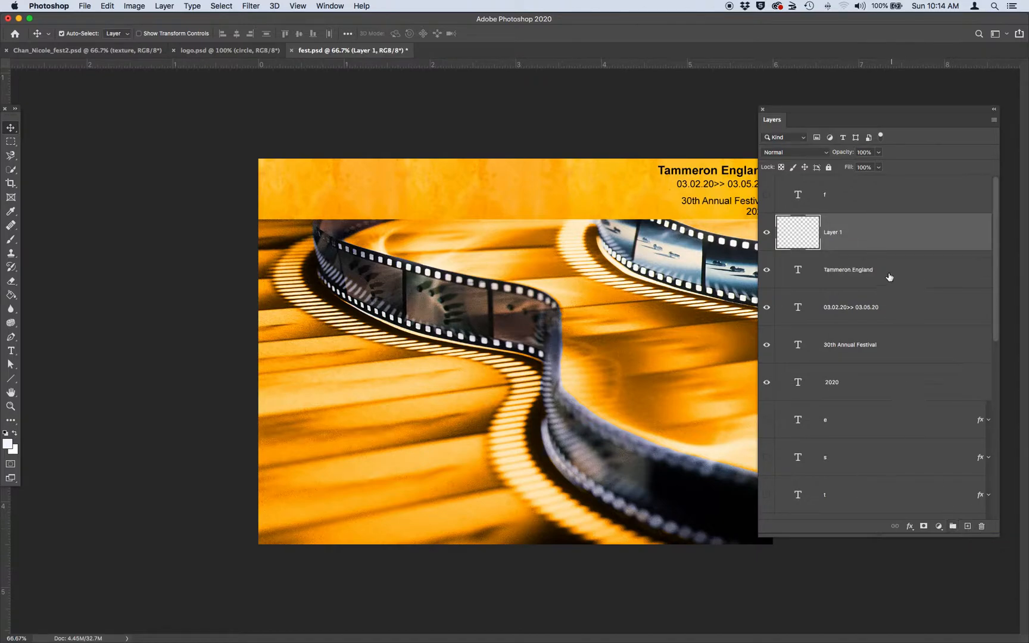
pyautogui.doubleClick(836, 233)
pyautogui.write('corner square')
pyautogui.press('Return')
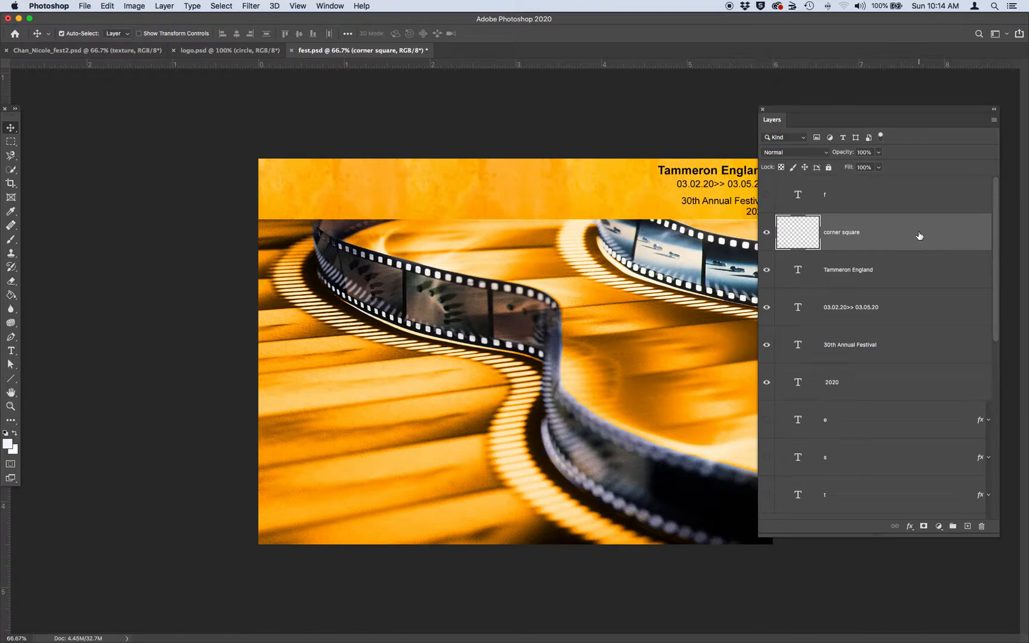
# - Make a fixed-size 170 by 170 px rectangular marquee selection and fit it into the upper-left corner of the banner image
pyautogui.click(11, 142)
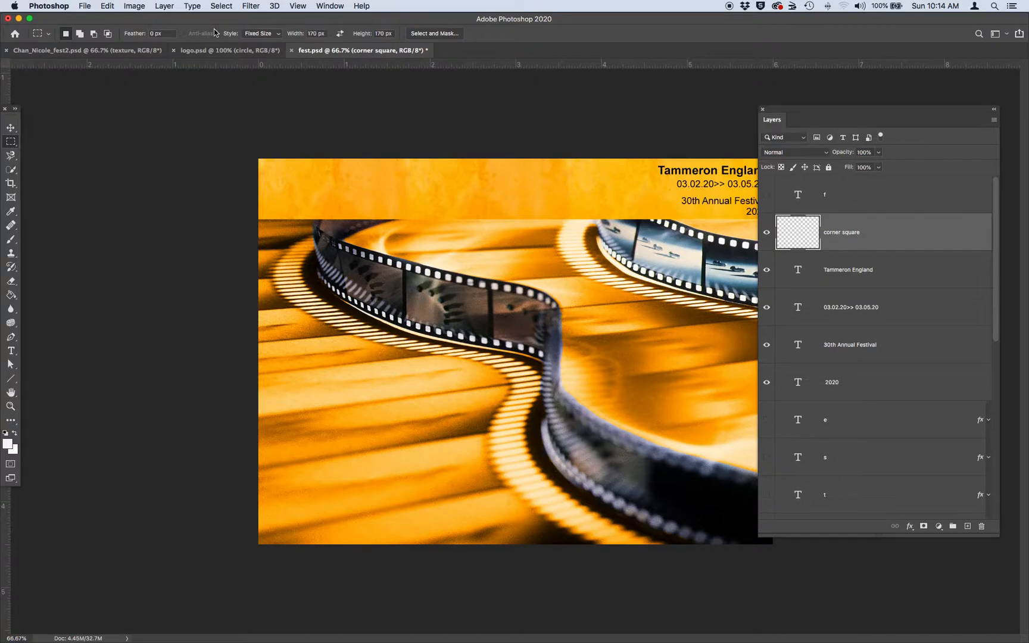
pyautogui.click(255, 34)
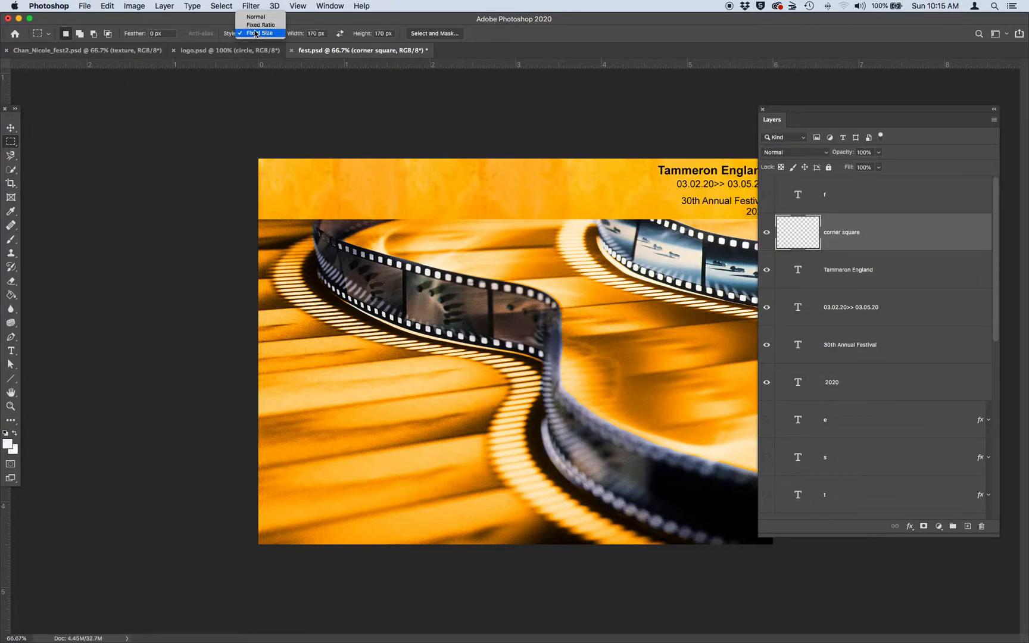
pyautogui.click(260, 17)
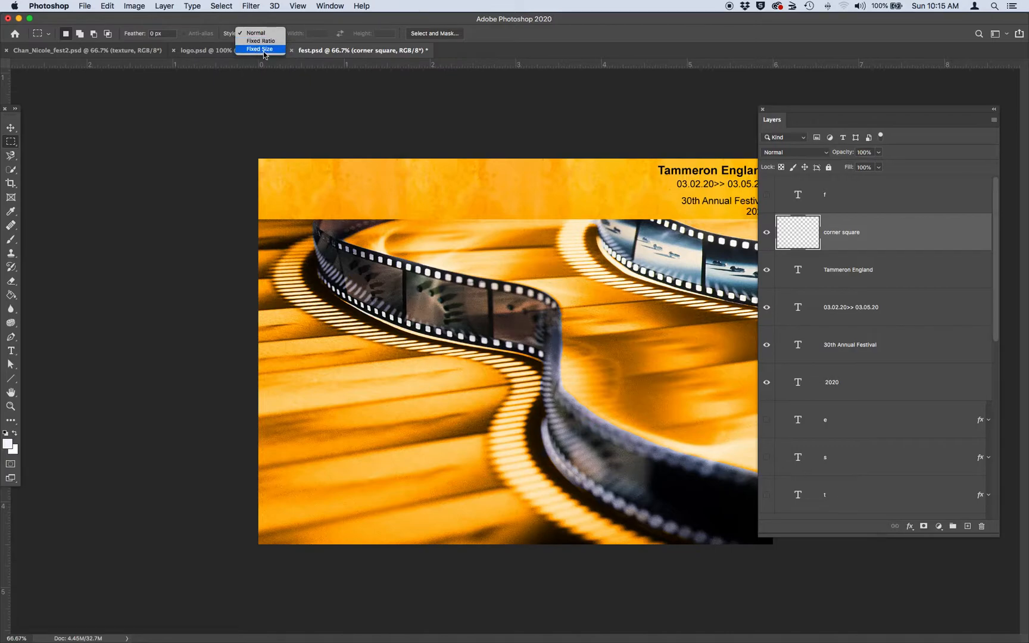
pyautogui.click(264, 51)
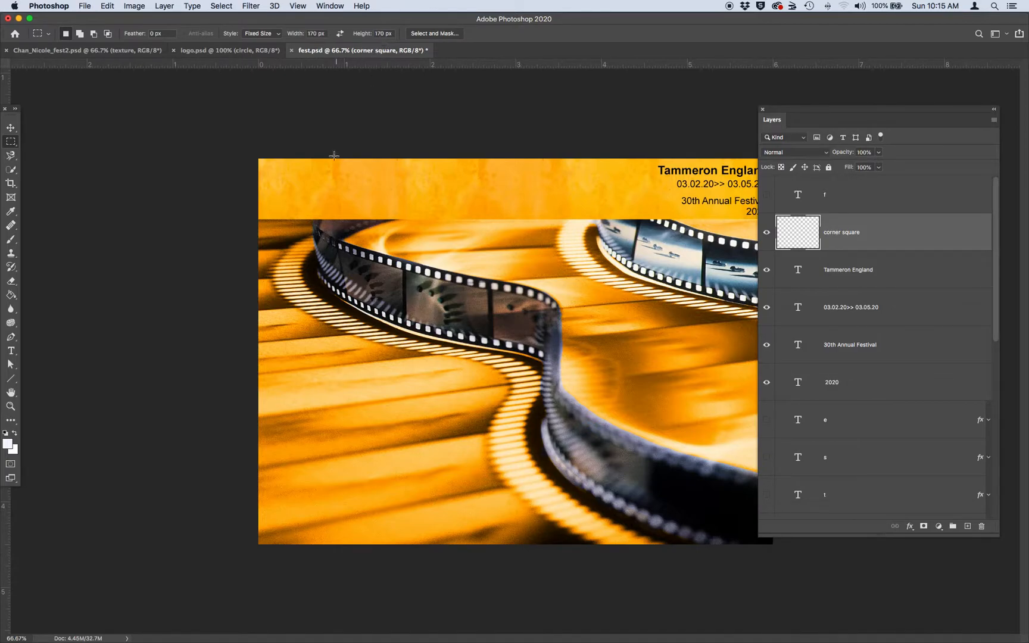
pyautogui.click(296, 183)
pyautogui.moveTo(330, 209); pyautogui.dragTo(294, 189)
# - Fill the square selection with yellow and undo that fill
pyautogui.click(107, 6)
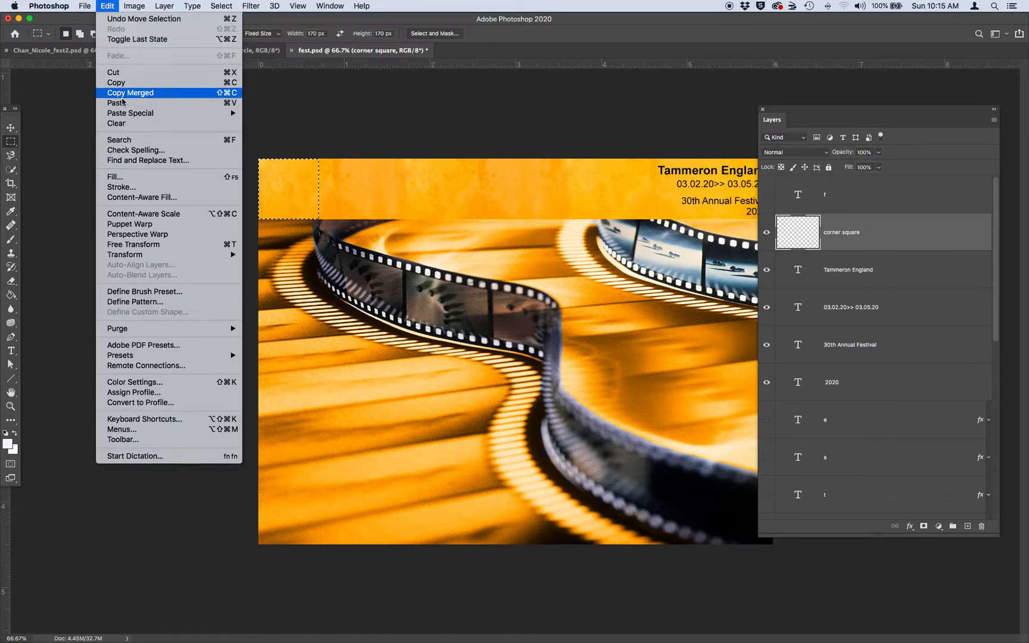
pyautogui.click(131, 182)
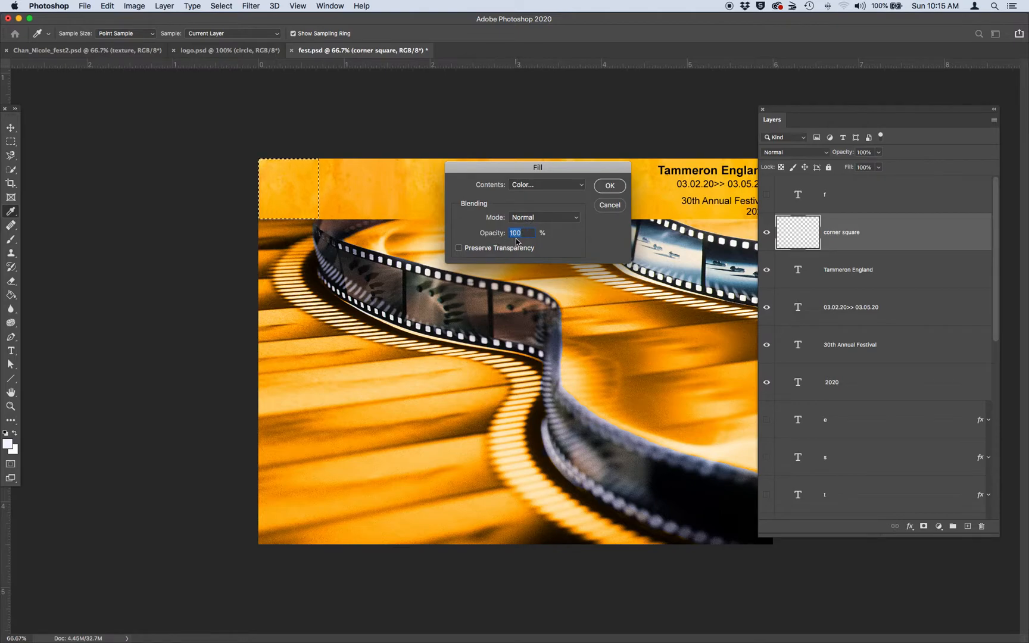
pyautogui.click(612, 190)
pyautogui.press('m')
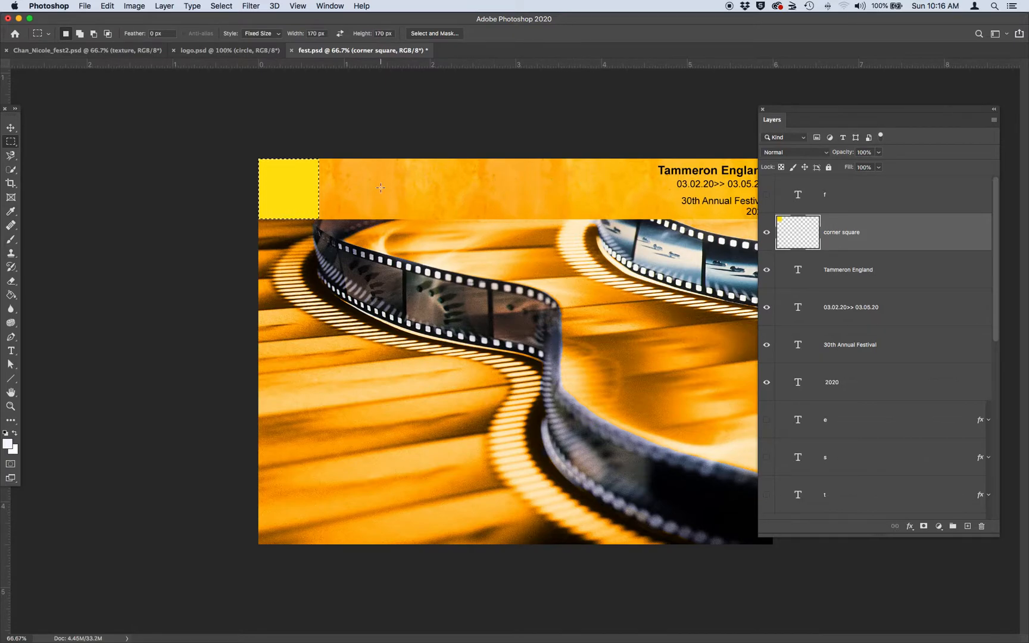
pyautogui.press('Delete')
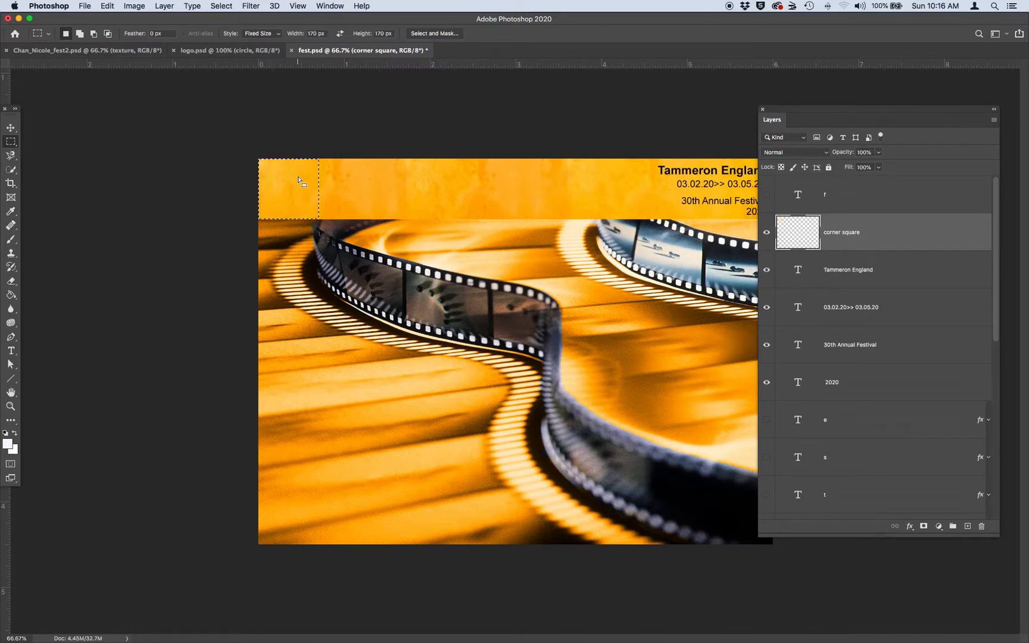
# - Fill the square selection with RGB colour 250, 225, 55 in Normal mode at 100% opacity, and deselect it
pyautogui.click(107, 6)
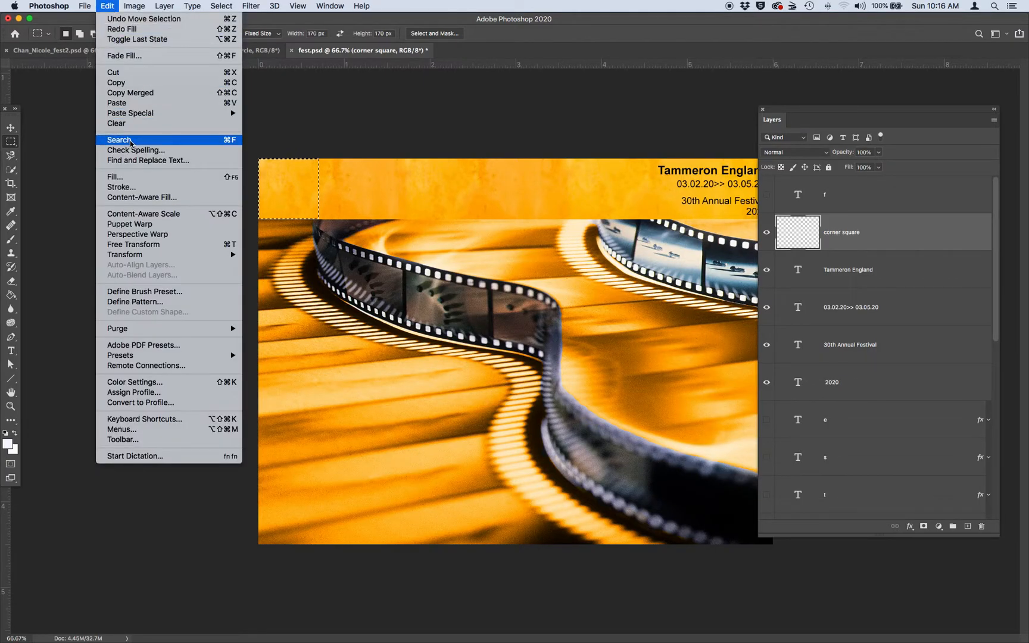
pyautogui.click(130, 177)
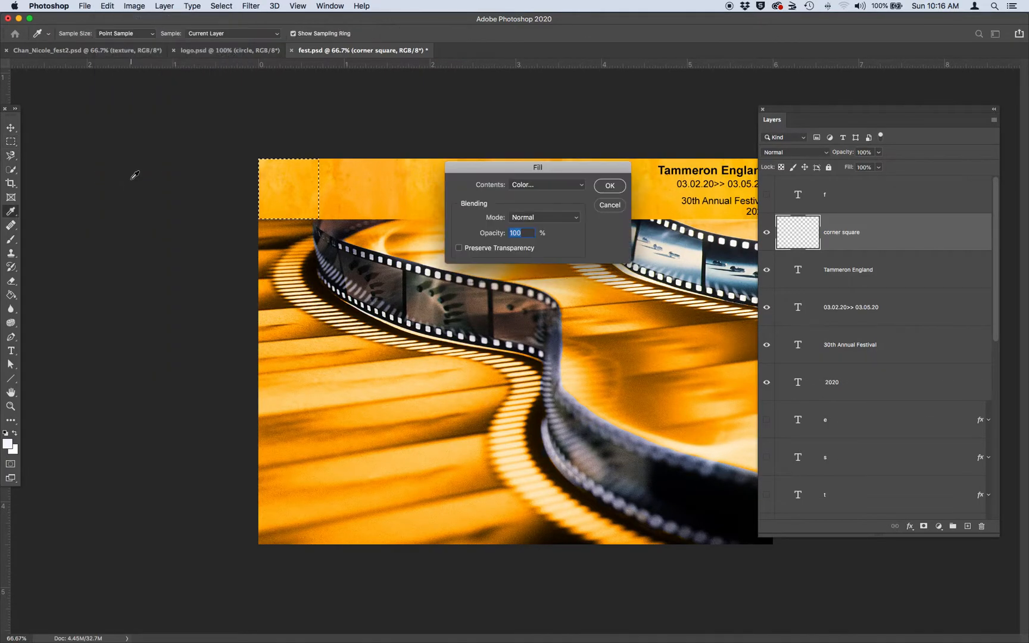
pyautogui.click(549, 184)
pyautogui.click(551, 185)
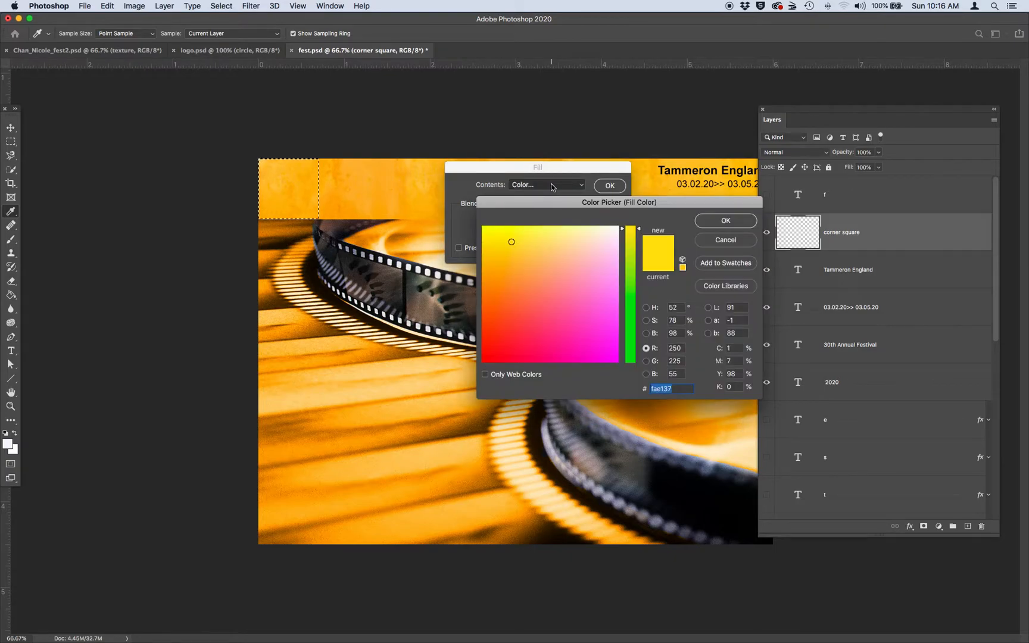
pyautogui.click(715, 239)
pyautogui.click(569, 185)
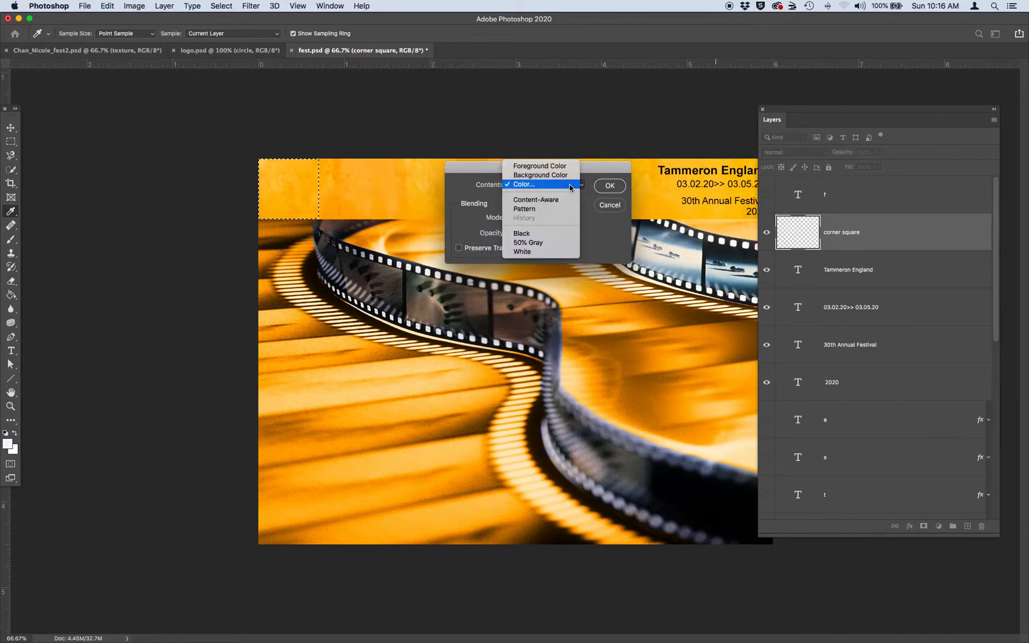
pyautogui.click(569, 187)
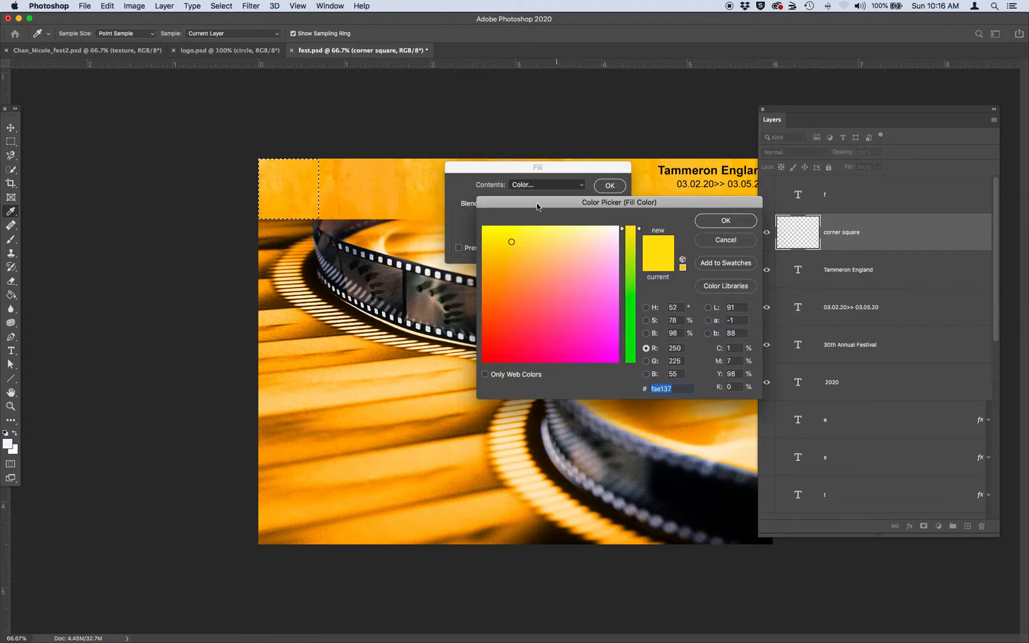
pyautogui.moveTo(538, 204); pyautogui.dragTo(567, 203)
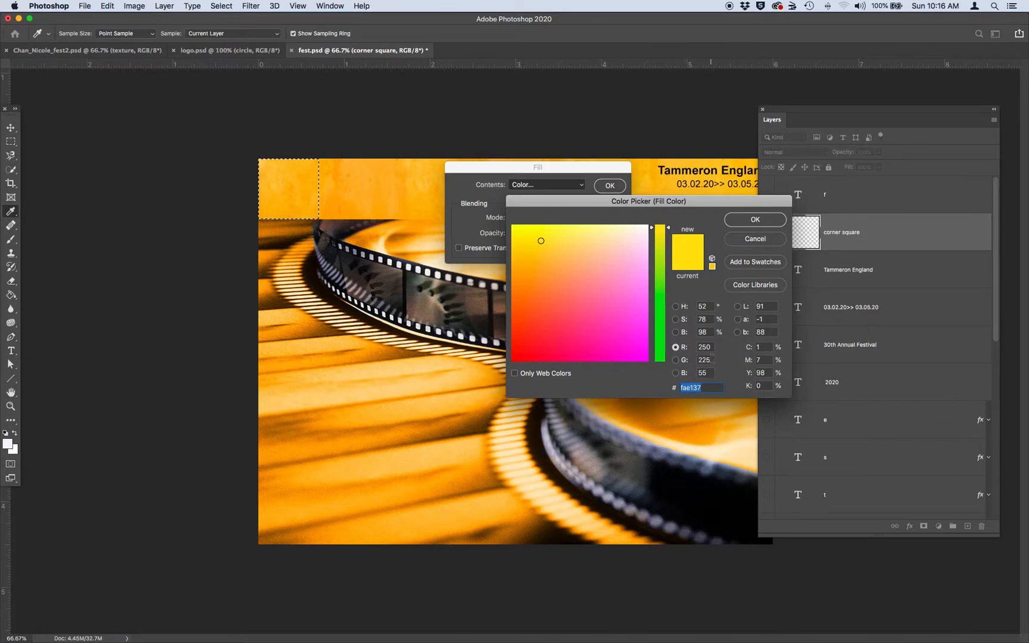
pyautogui.click(704, 346)
pyautogui.click(698, 359)
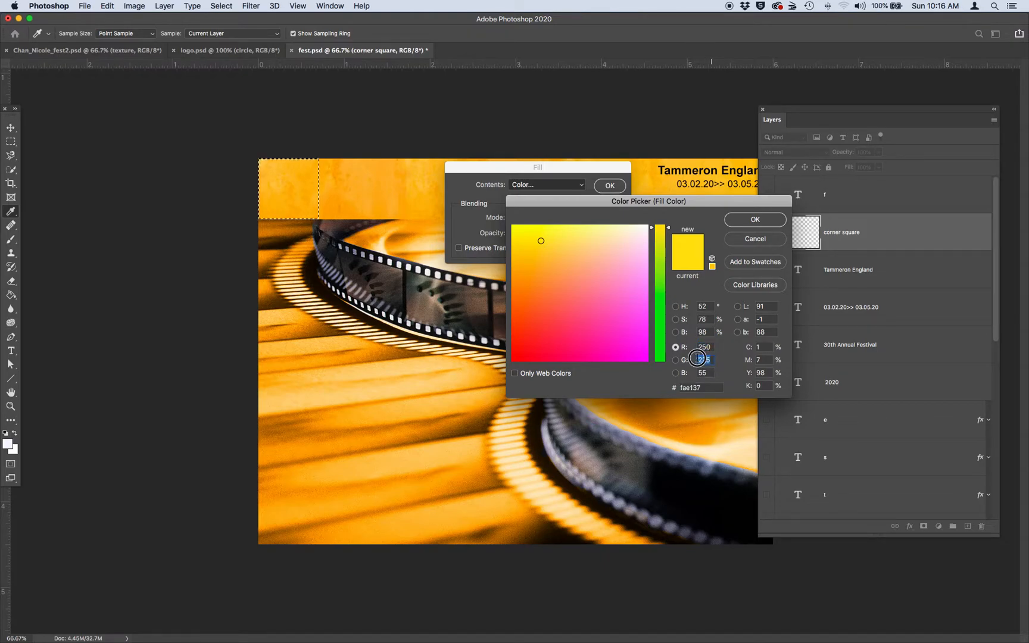
pyautogui.click(697, 372)
pyautogui.click(754, 220)
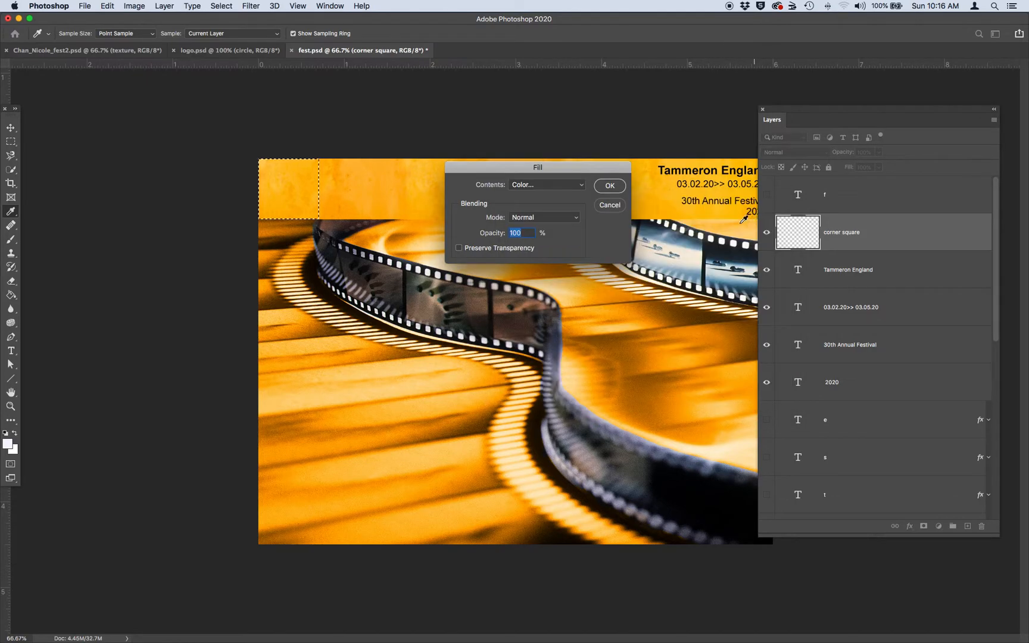
pyautogui.click(610, 186)
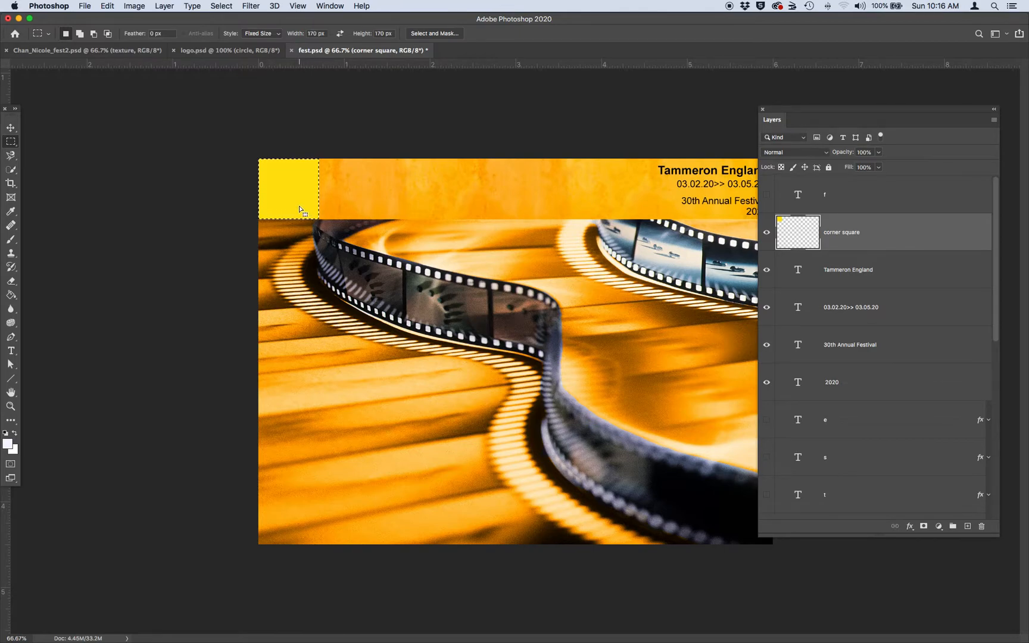
pyautogui.press('super+d')
# - Open logo.psd from the FilmFest_layers2020 folder
pyautogui.click(84, 7)
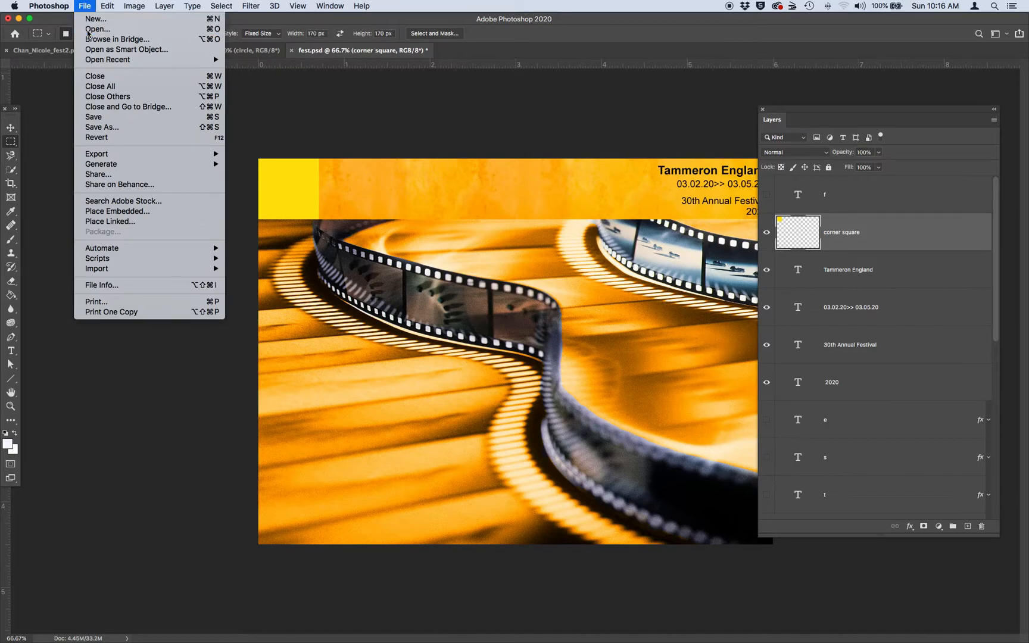
pyautogui.click(89, 33)
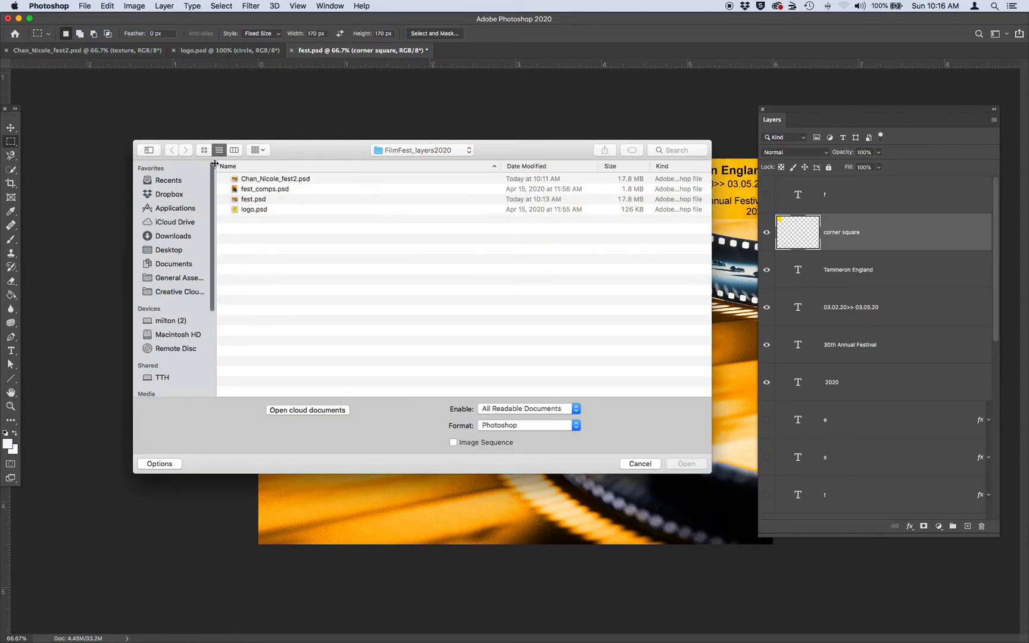
pyautogui.doubleClick(253, 209)
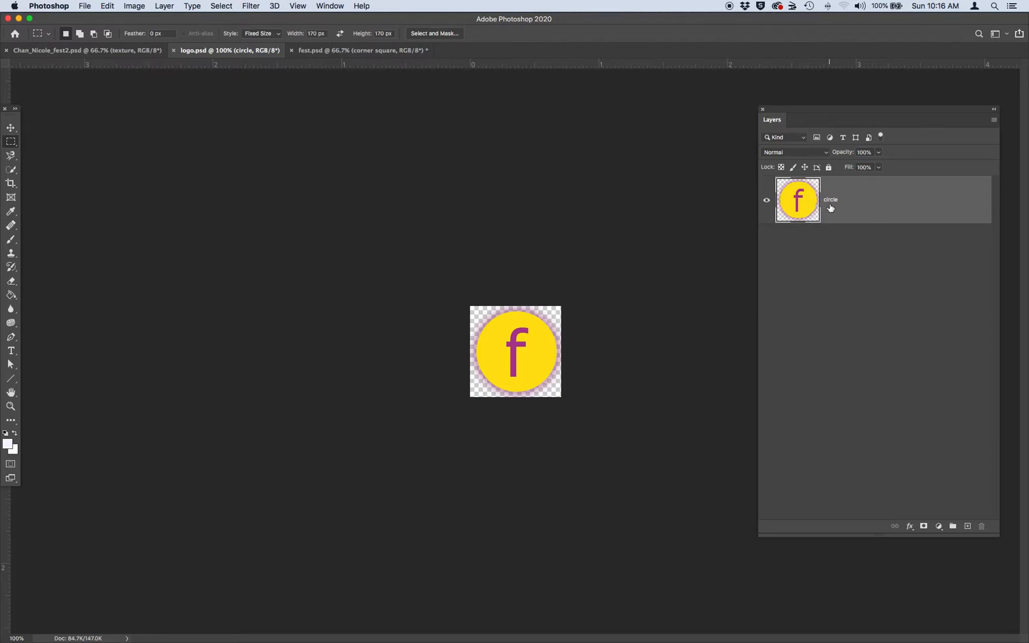
# - Arrange logo.psd and fest.psd side by side in a 2-up vertical layout and move the layer list off the banner
pyautogui.click(330, 6)
pyautogui.moveTo(334, 19)
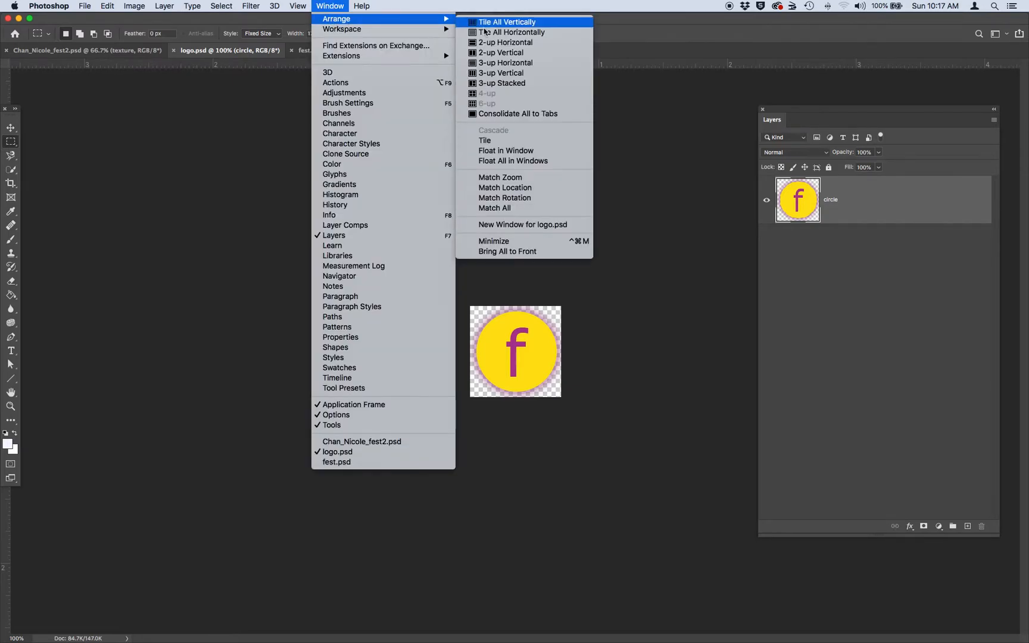
pyautogui.click(521, 55)
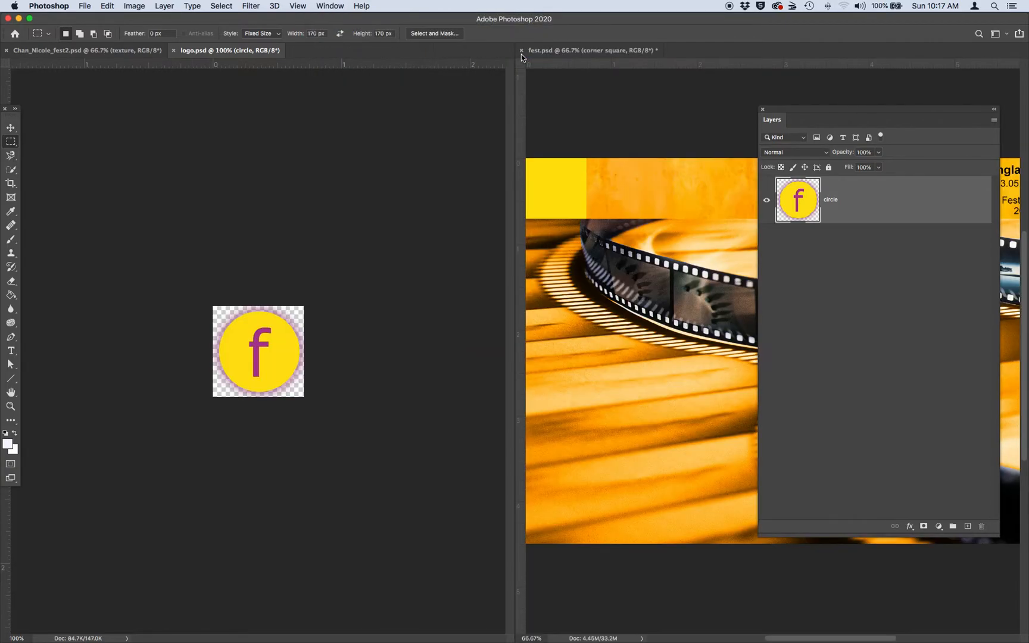
pyautogui.moveTo(793, 109); pyautogui.dragTo(808, 274)
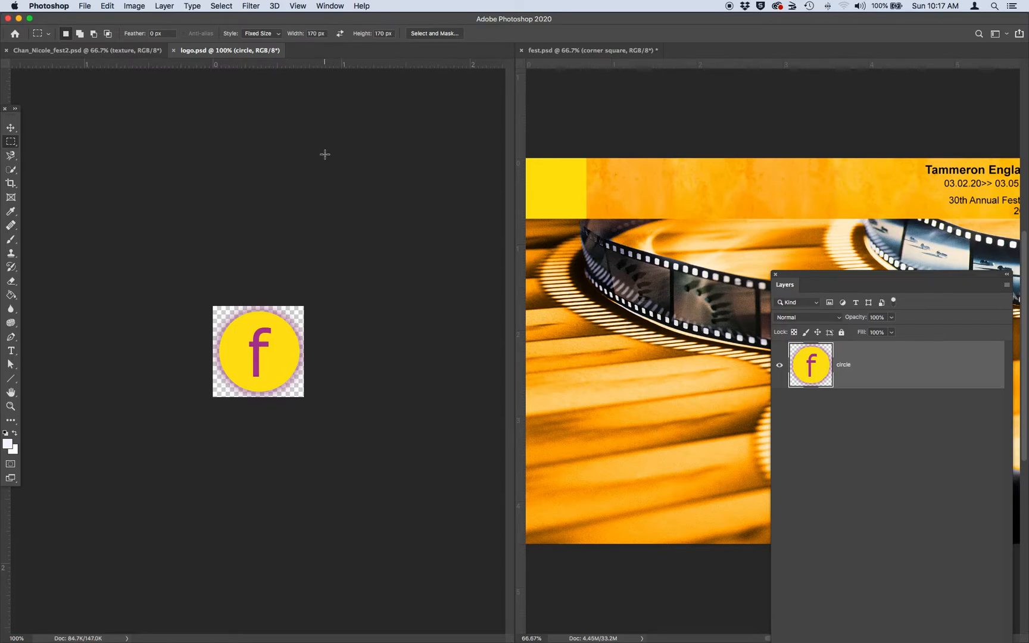
# - Copy the circle logo layer from logo.psd into fest.psd with the Move tool and centre it on the yellow corner square
pyautogui.click(11, 128)
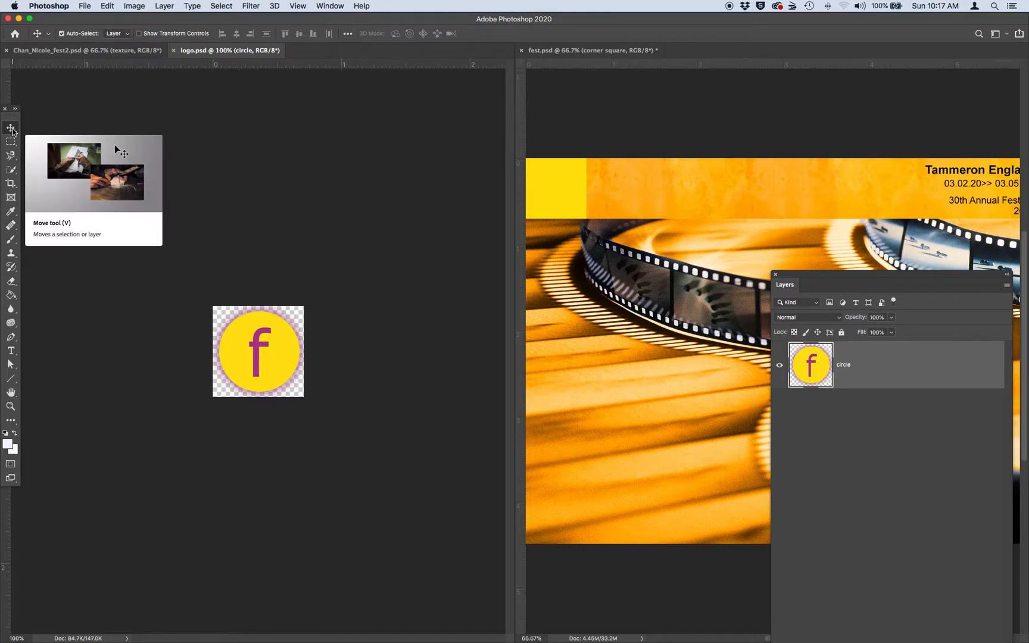
pyautogui.moveTo(243, 343); pyautogui.dragTo(576, 242)
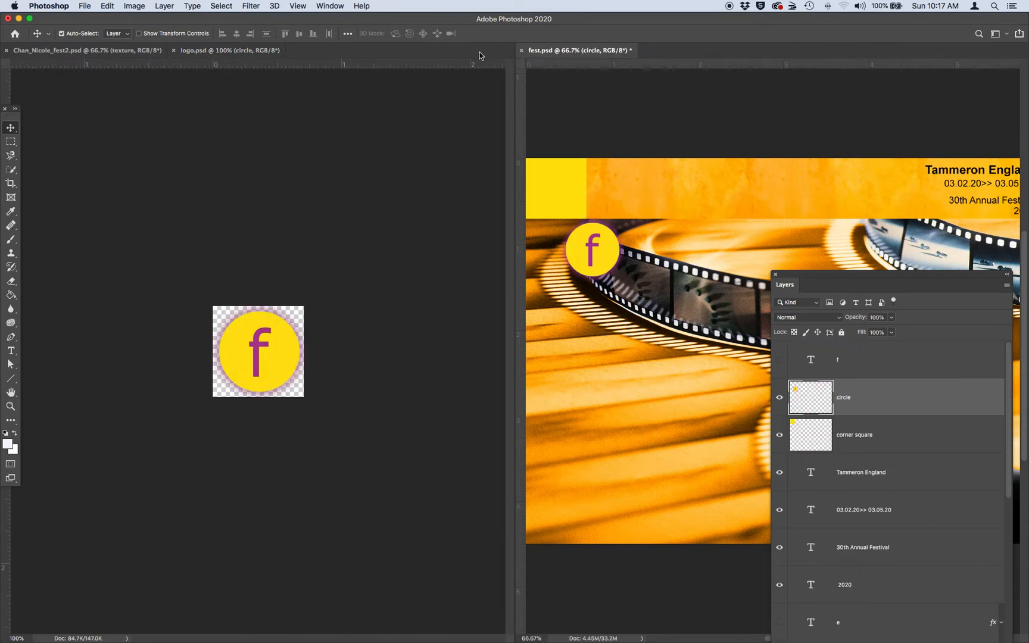
pyautogui.moveTo(600, 248); pyautogui.dragTo(562, 194)
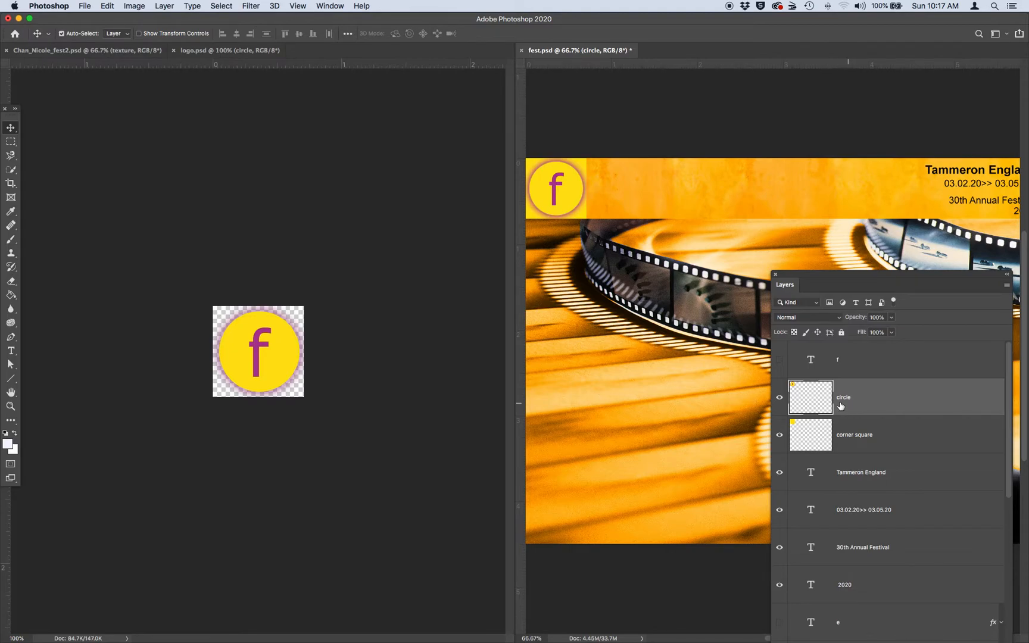
# - Close logo.psd and the student-named fest2 file, keeping only fest.psd open, and move the floating layer list higher so it shows completely
pyautogui.moveTo(813, 281); pyautogui.dragTo(808, 168)
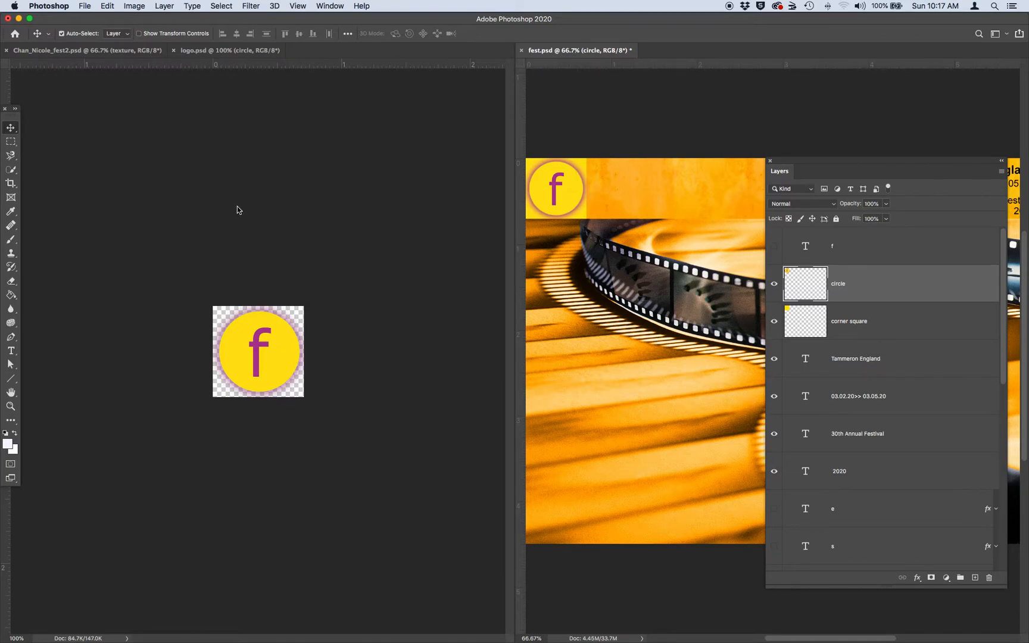
pyautogui.click(7, 53)
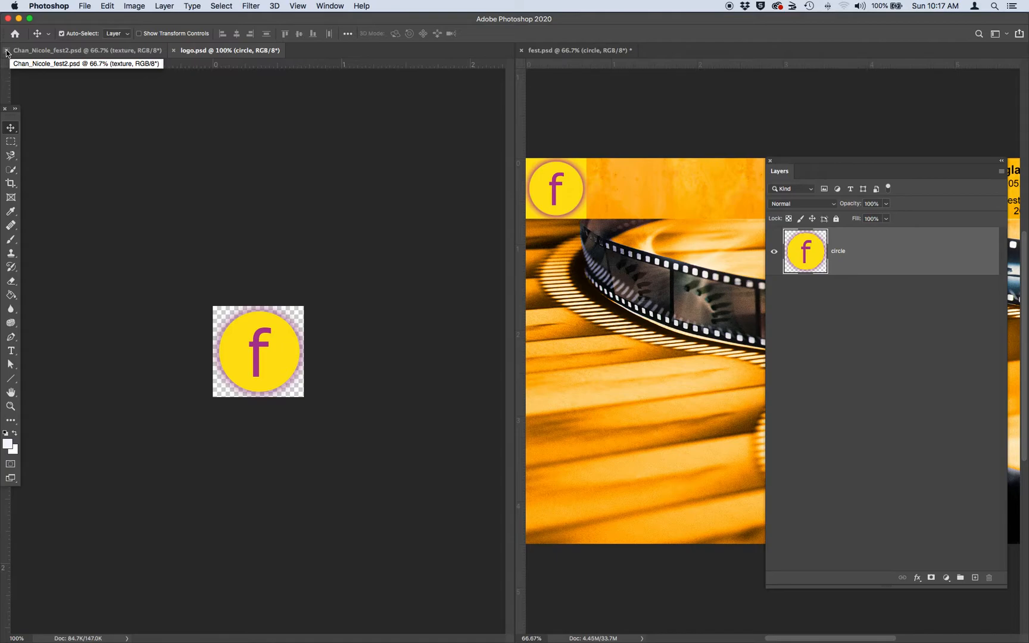
pyautogui.click(173, 50)
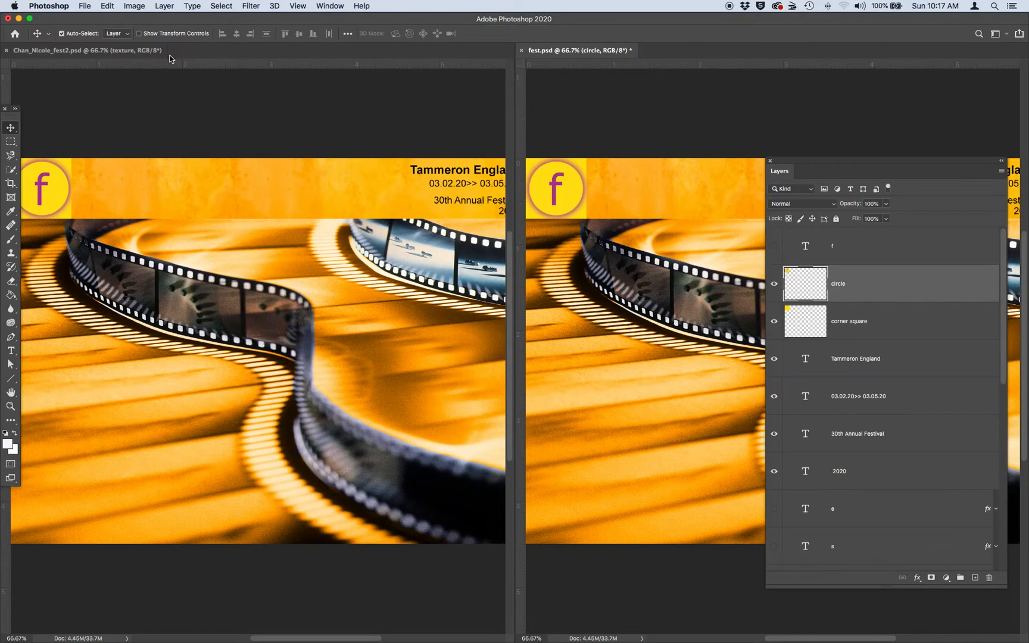
pyautogui.click(6, 51)
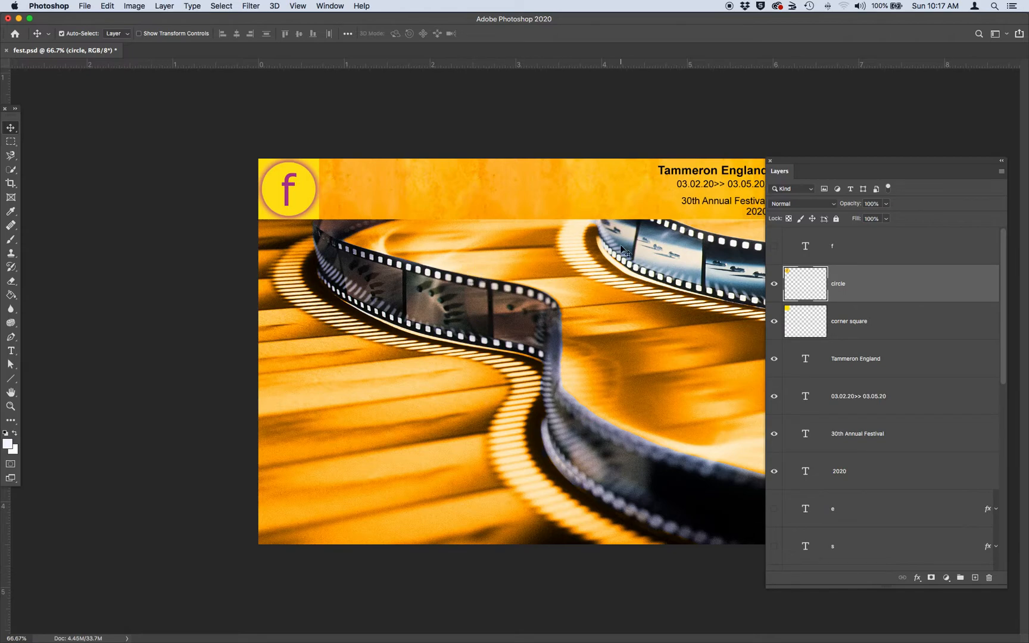
pyautogui.moveTo(786, 160); pyautogui.dragTo(789, 117)
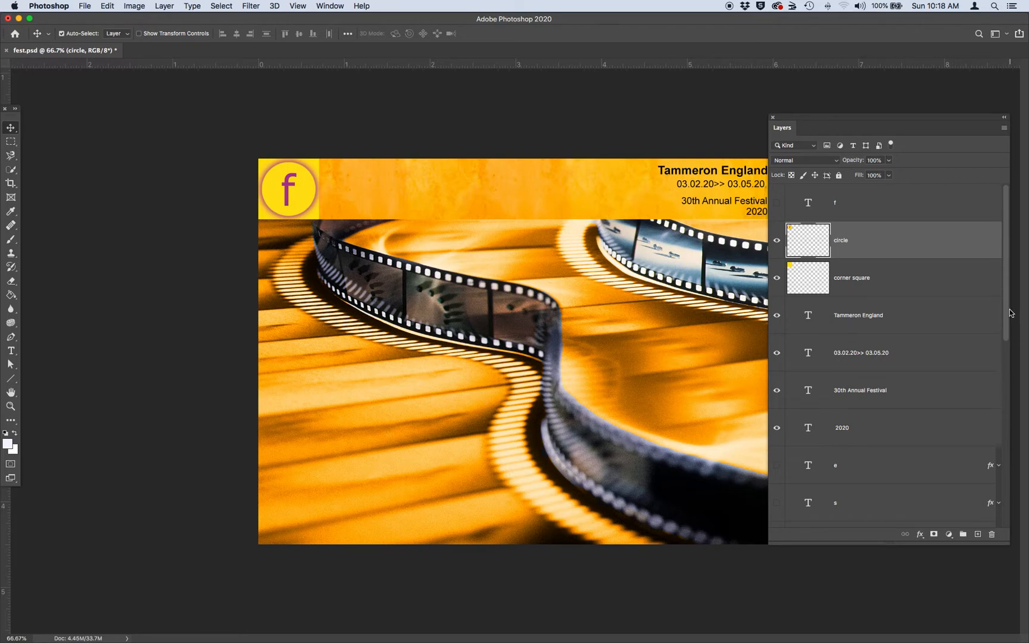
# - Unlock the Background layer at the end of the layer stack and rename it Texture
pyautogui.moveTo(1008, 306); pyautogui.dragTo(1008, 503)
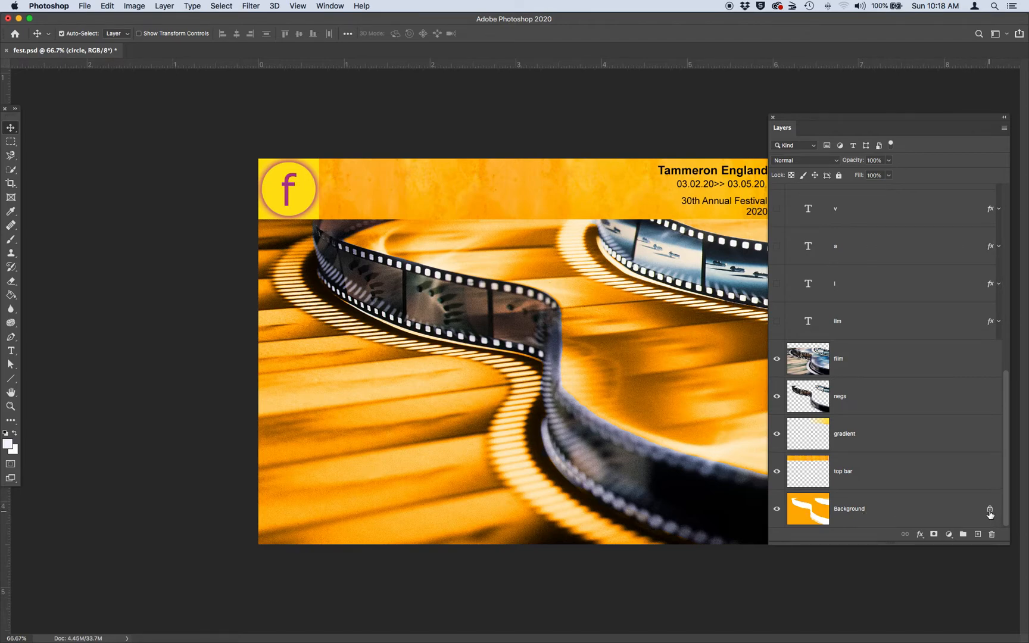
pyautogui.click(989, 510)
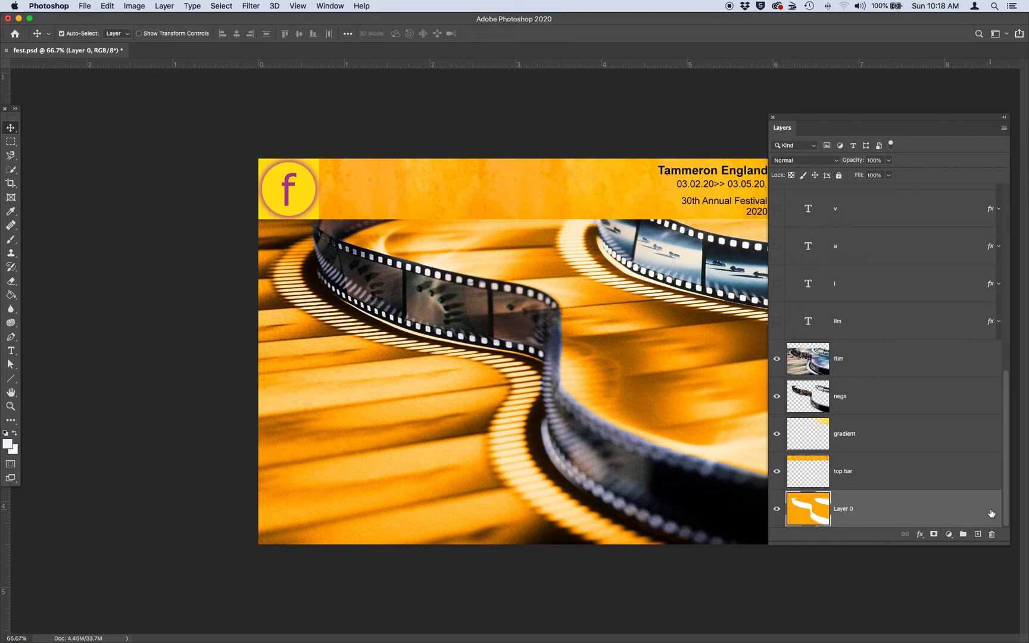
pyautogui.doubleClick(844, 509)
pyautogui.write('Texture')
pyautogui.press('Return')
pyautogui.click(965, 481)
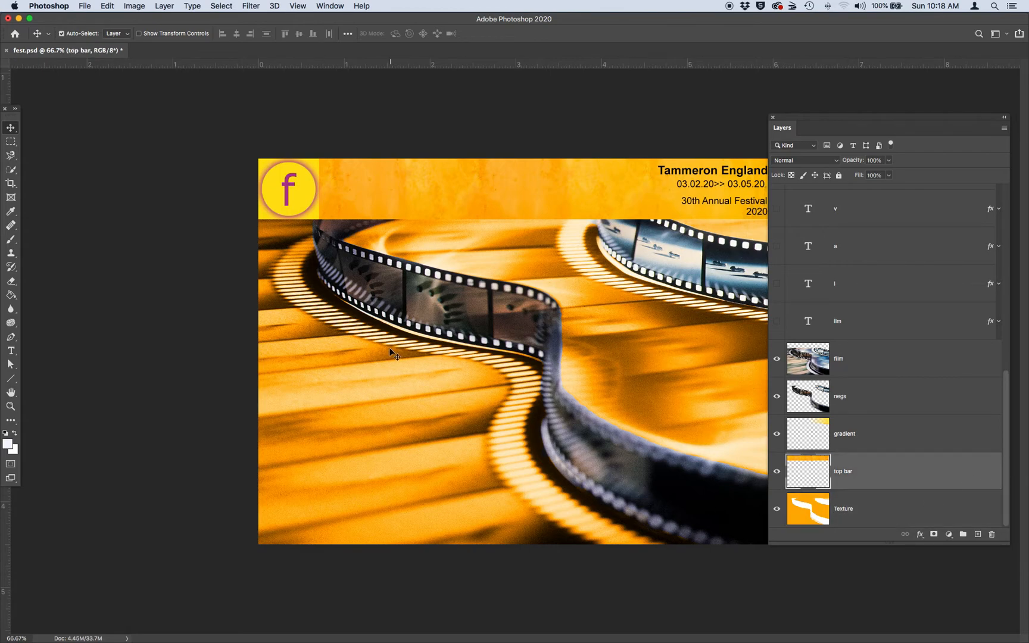
# - Save the design on the computer in Photoshop format over the existing student-named fest2 file in the FilmFest_layers2020 folder, replacing it
pyautogui.click(83, 6)
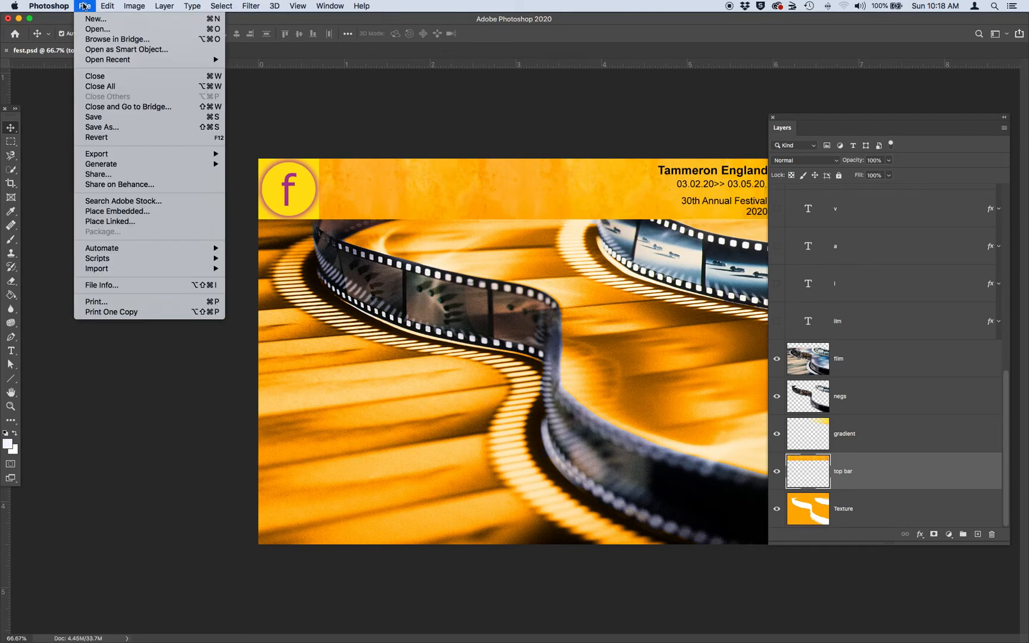
pyautogui.click(102, 126)
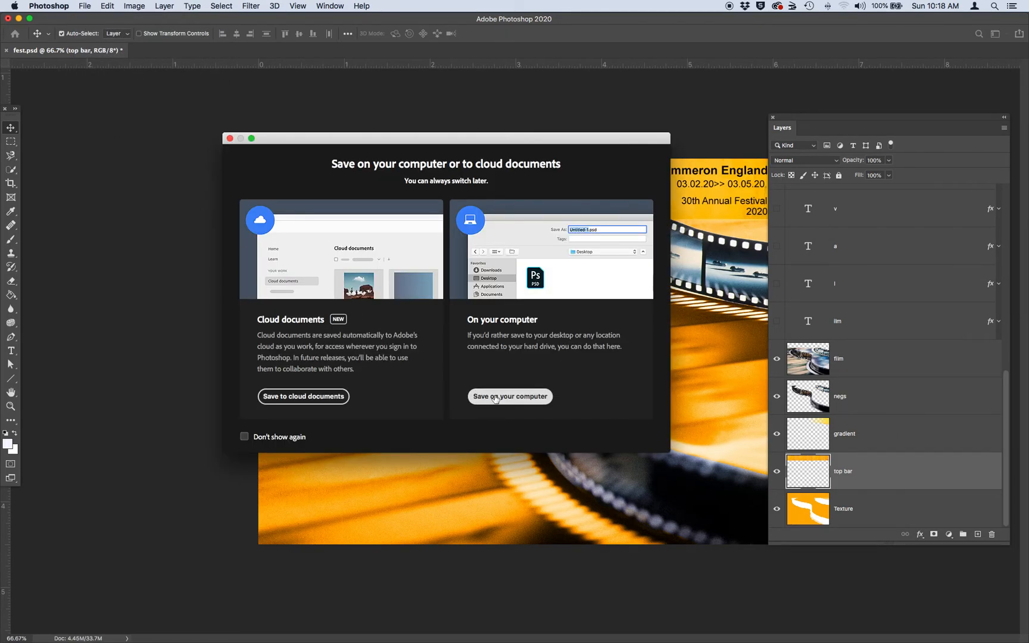
pyautogui.click(491, 398)
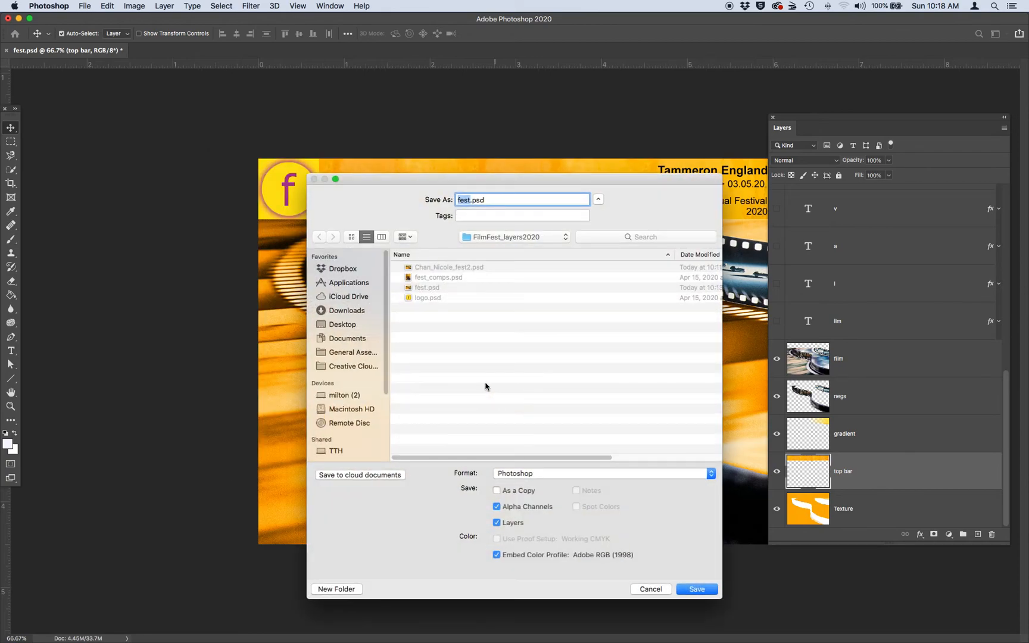
pyautogui.click(443, 267)
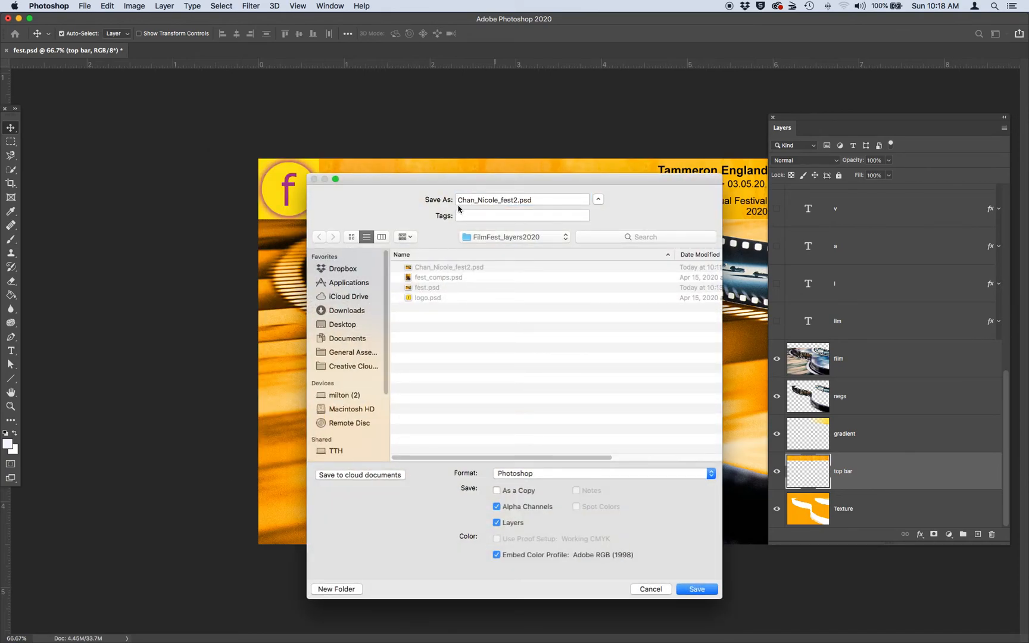
pyautogui.moveTo(474, 200); pyautogui.dragTo(457, 203)
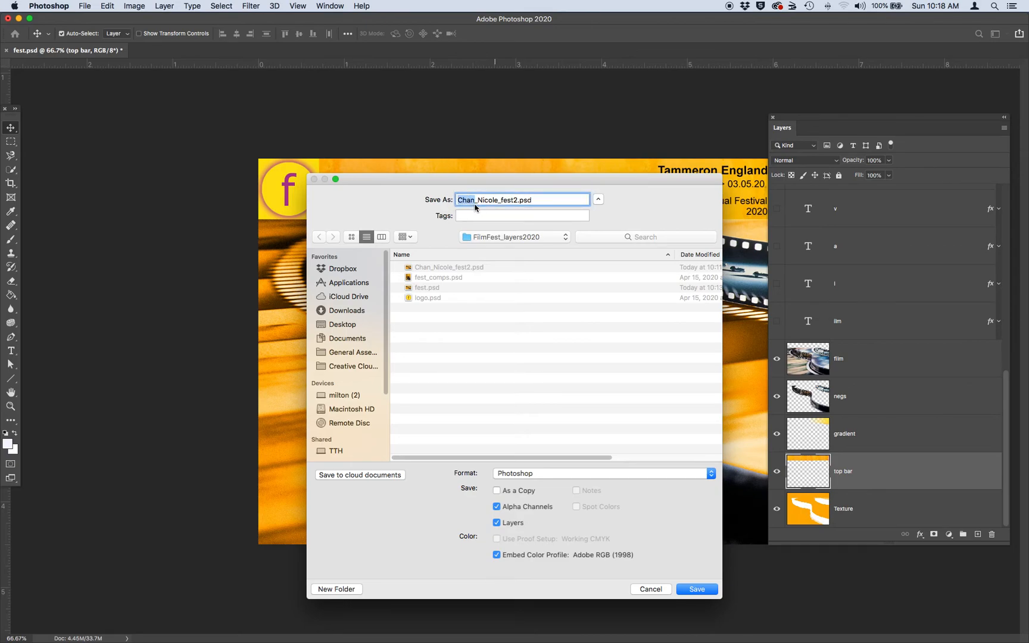
pyautogui.moveTo(478, 200); pyautogui.dragTo(497, 201)
pyautogui.click(691, 590)
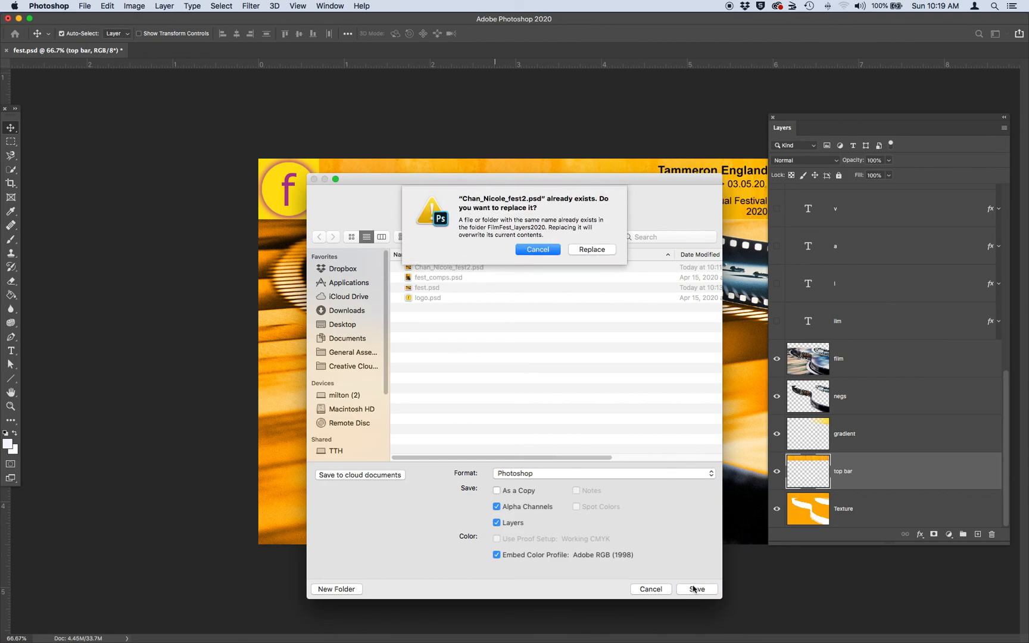
pyautogui.click(589, 248)
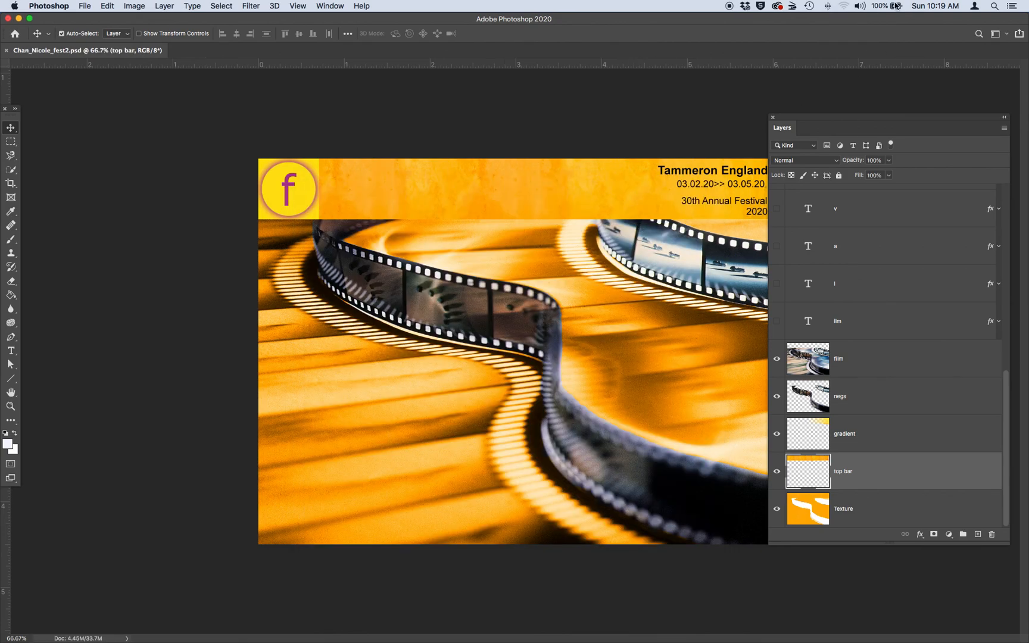